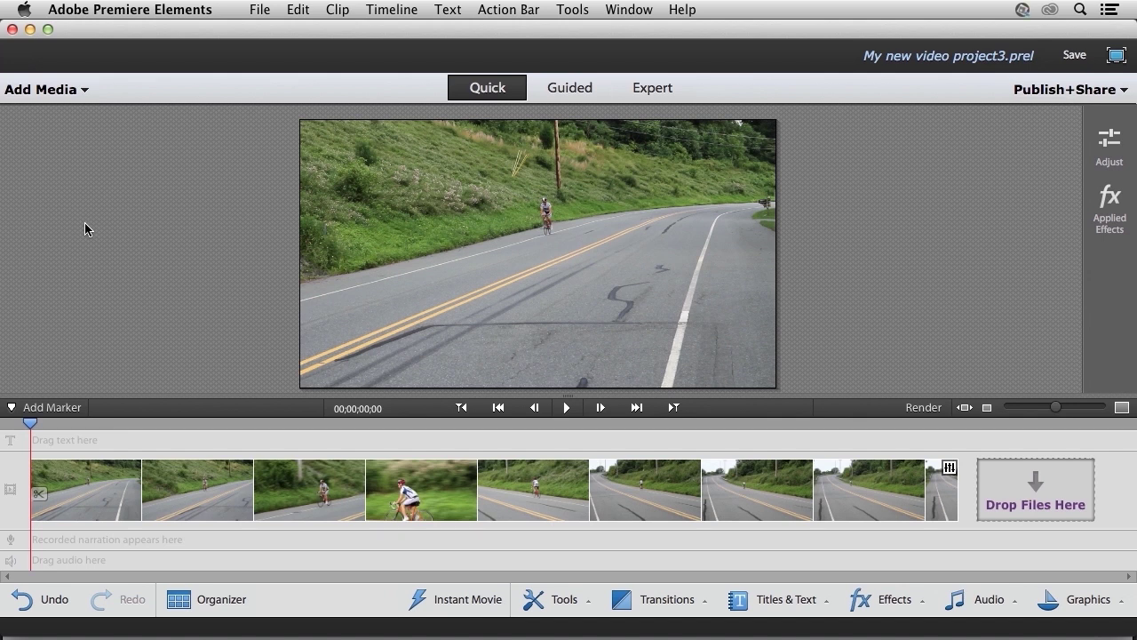
Preview the cycling clip, view the close-up shot, then return near the clip's start.
click(276, 492)
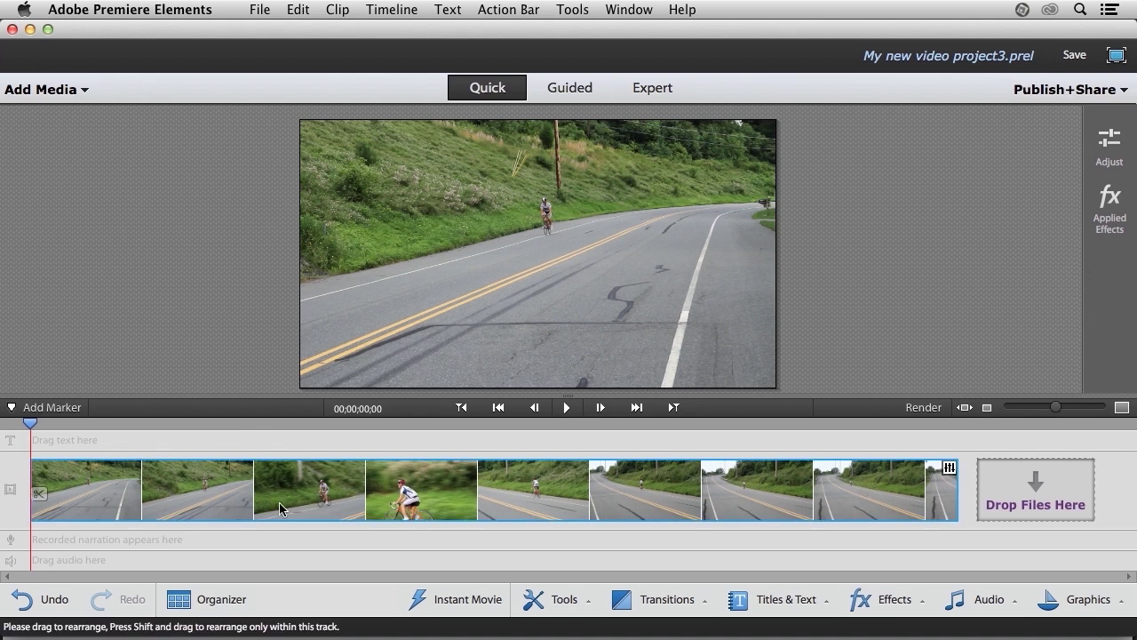
click(215, 332)
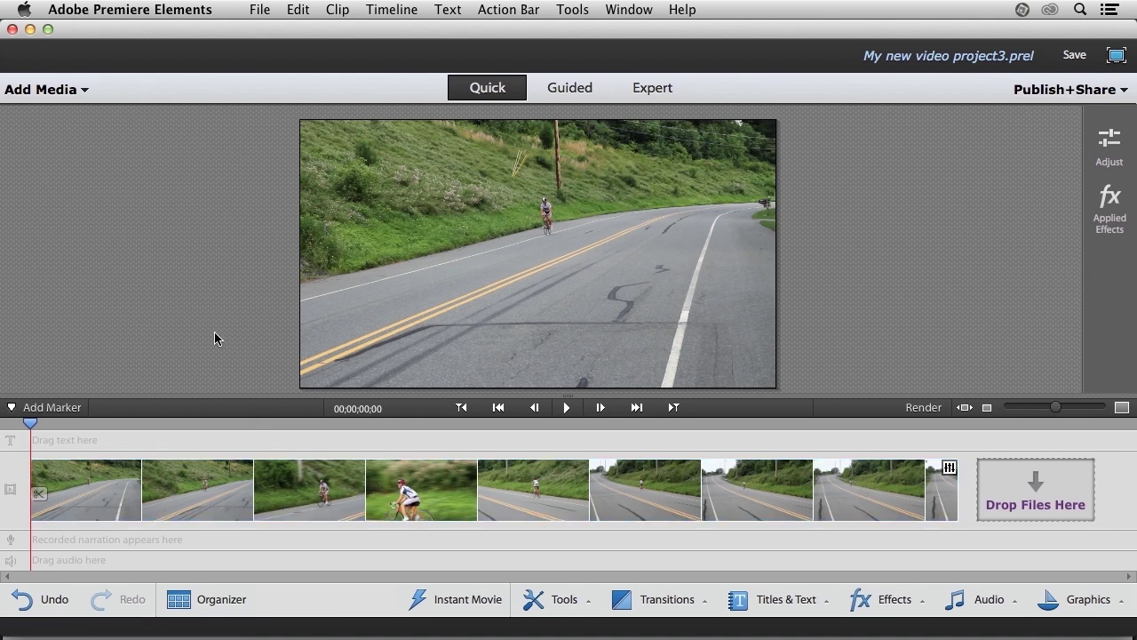
click(559, 409)
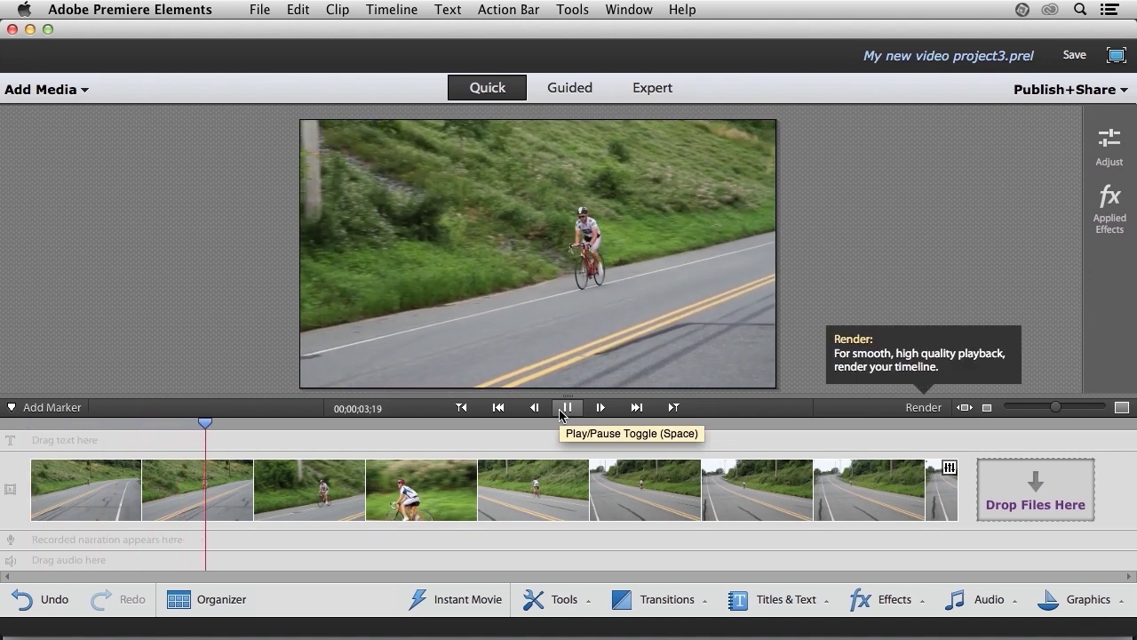
click(560, 409)
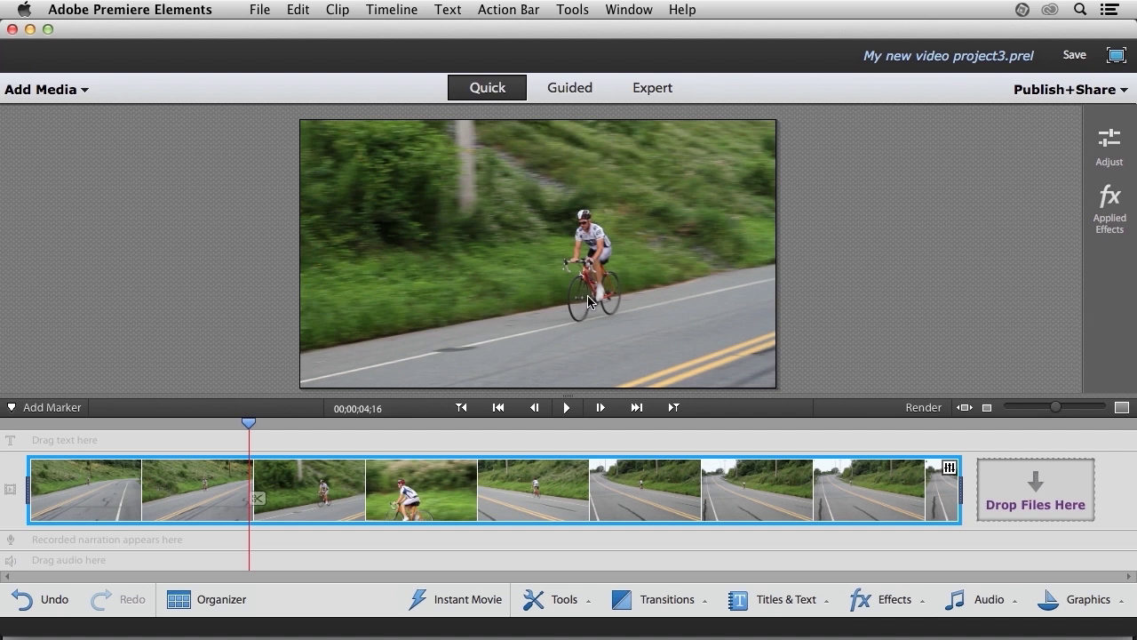
click(356, 496)
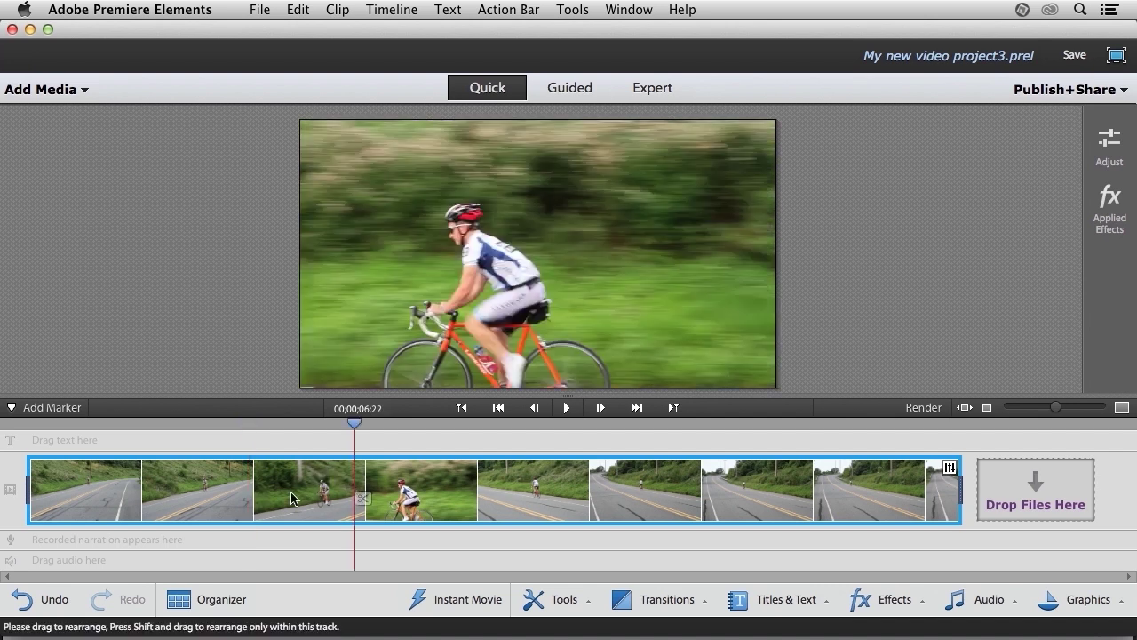
click(68, 491)
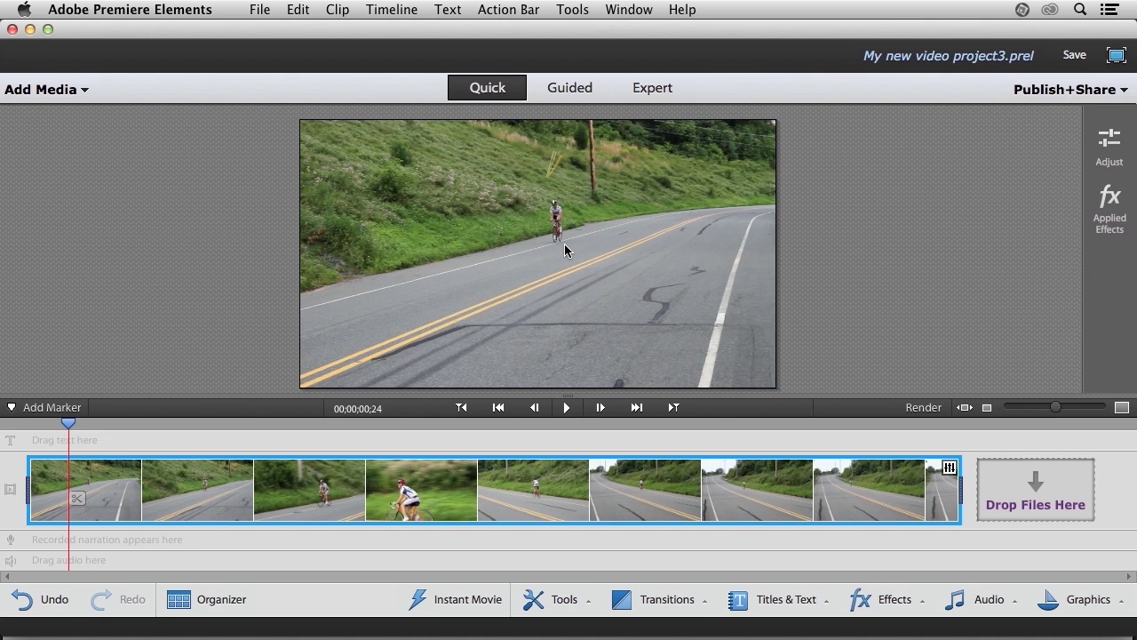
In Motion Tracking, place a selection box and fit it tightly around the distant cyclist.
click(564, 600)
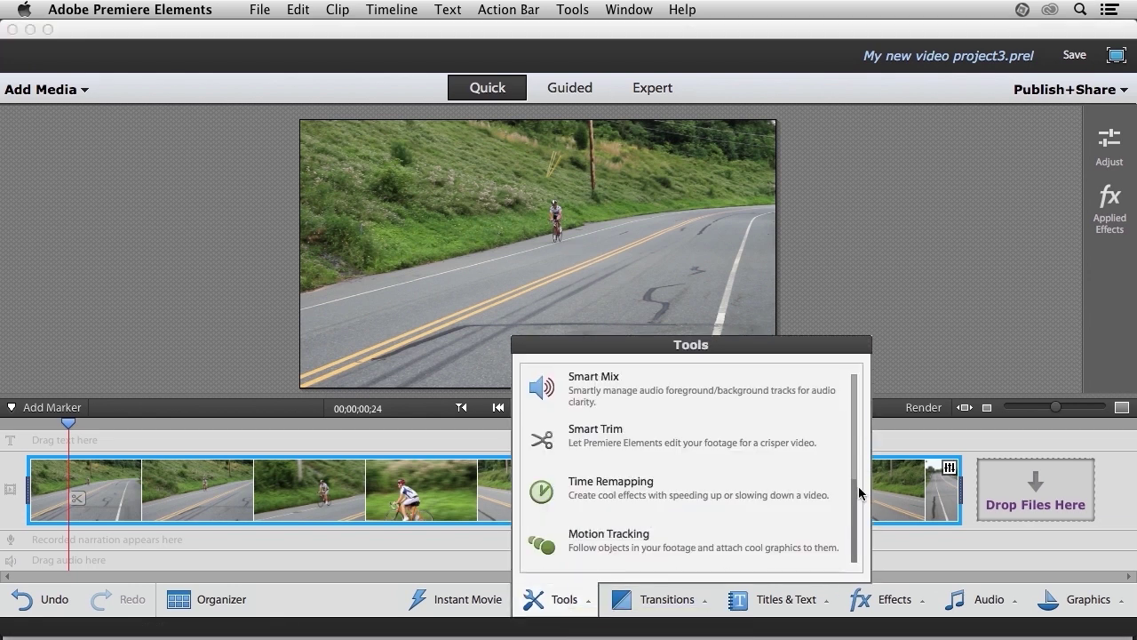
click(637, 539)
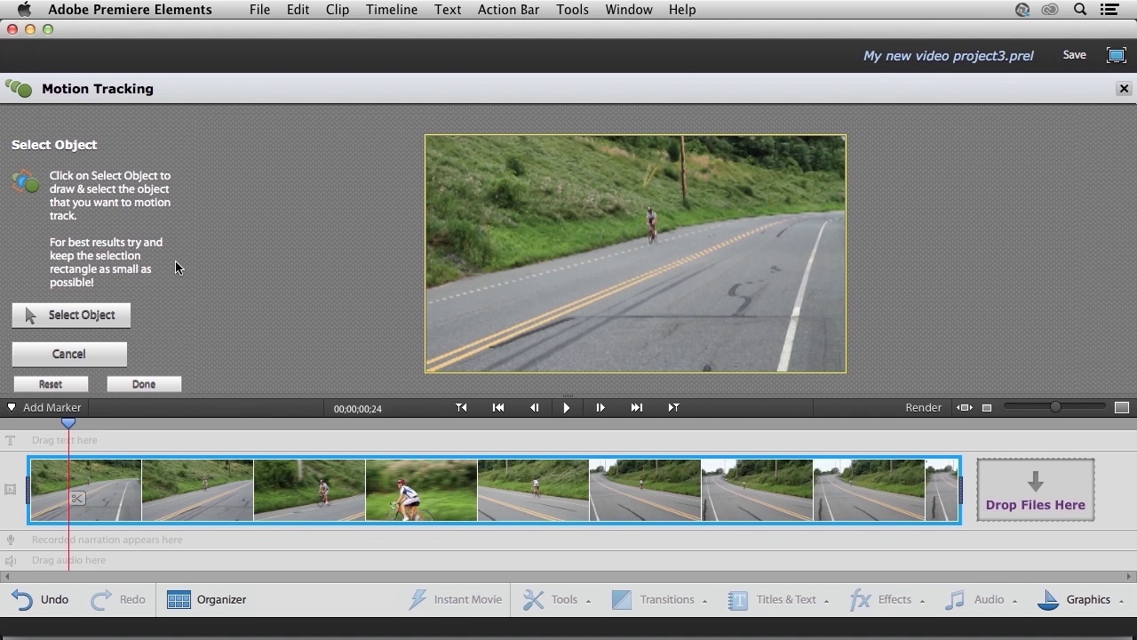
click(89, 317)
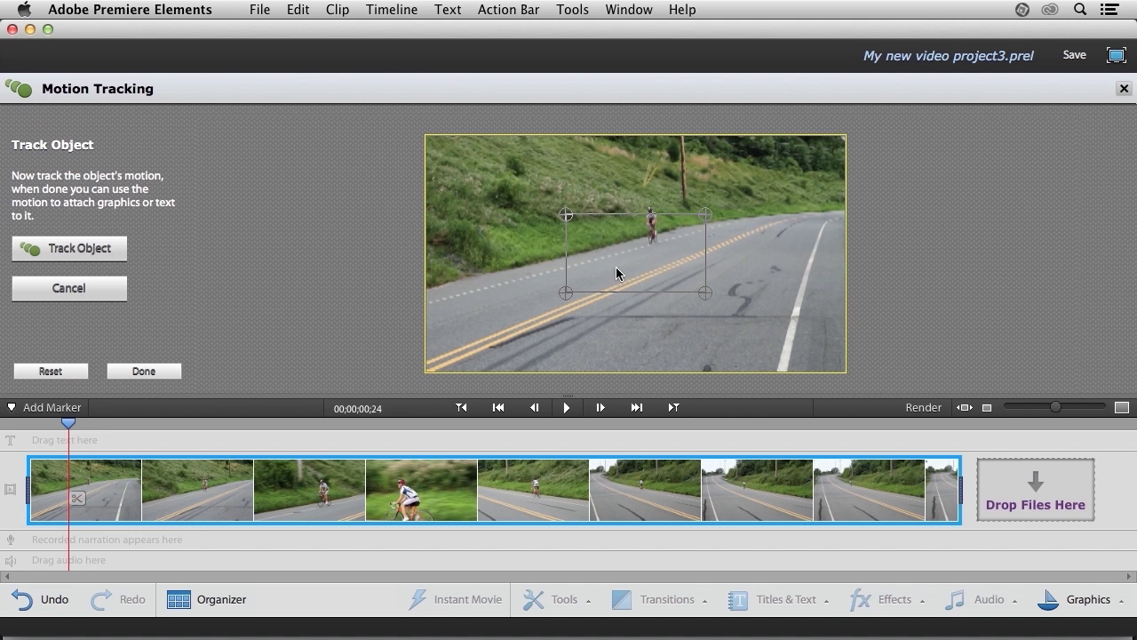
drag(602, 265, 667, 245)
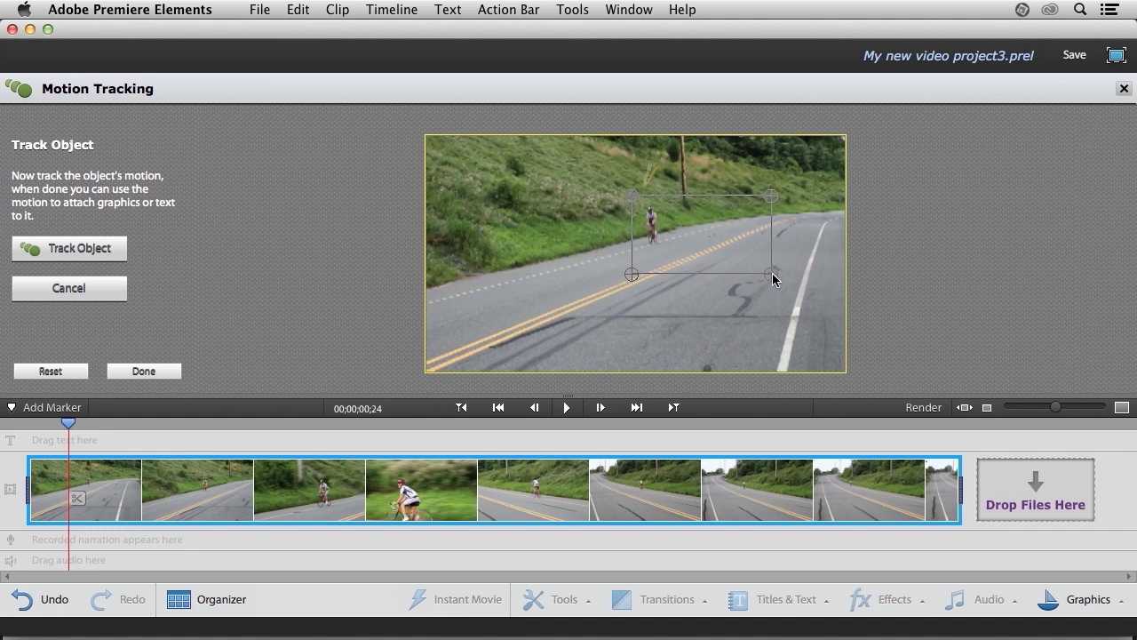
drag(771, 277, 671, 257)
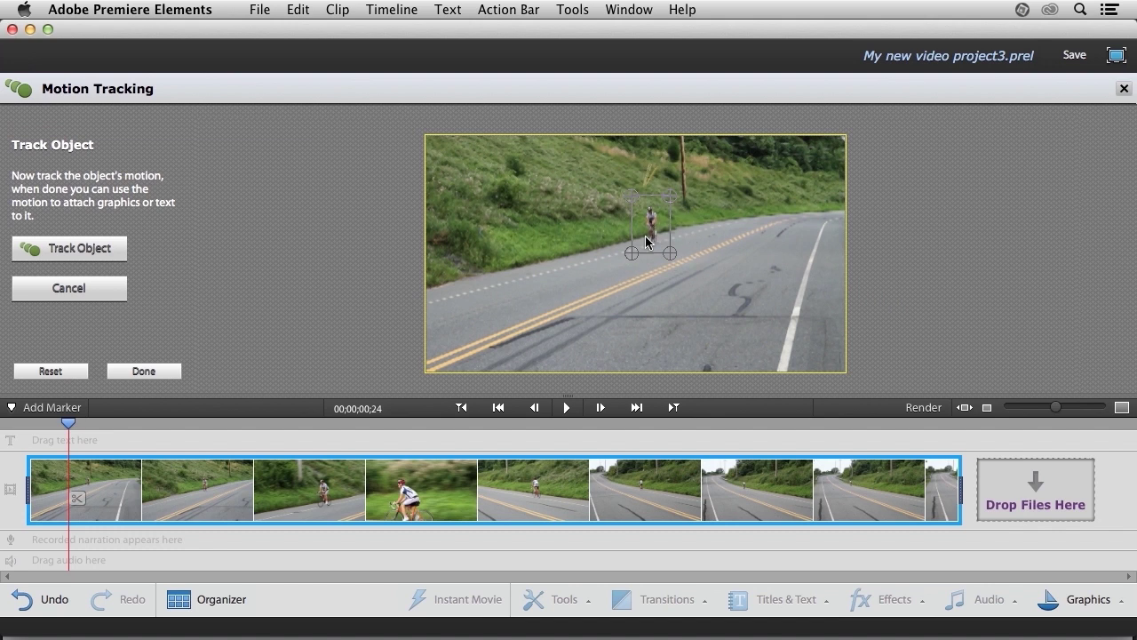
Track the marked cyclist, then play the clip to confirm the box follows him.
click(62, 254)
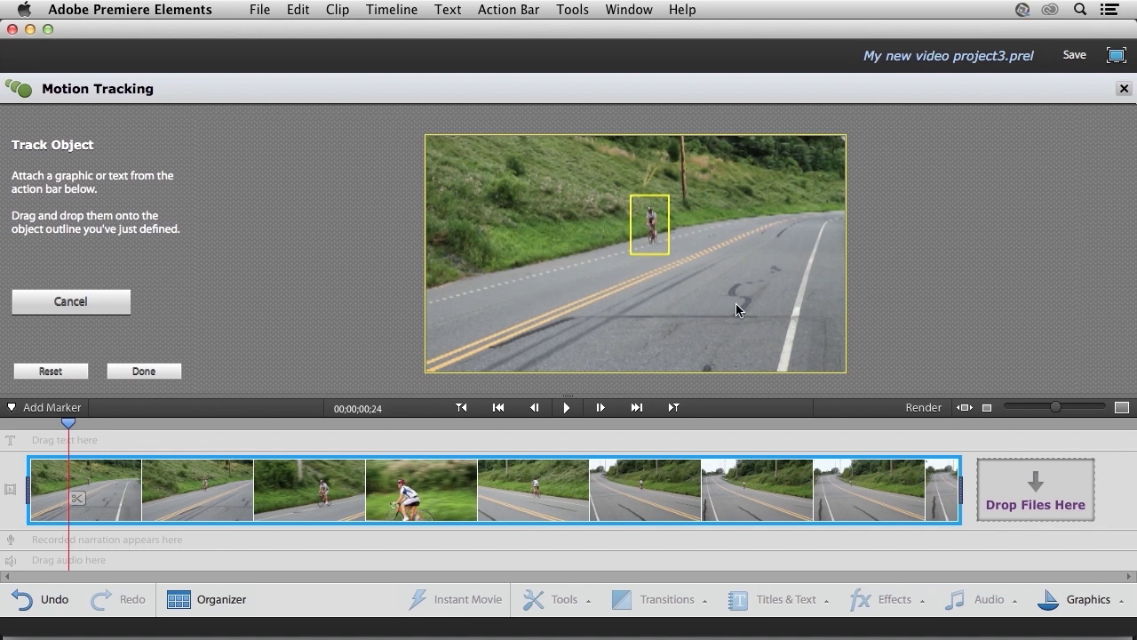
click(565, 411)
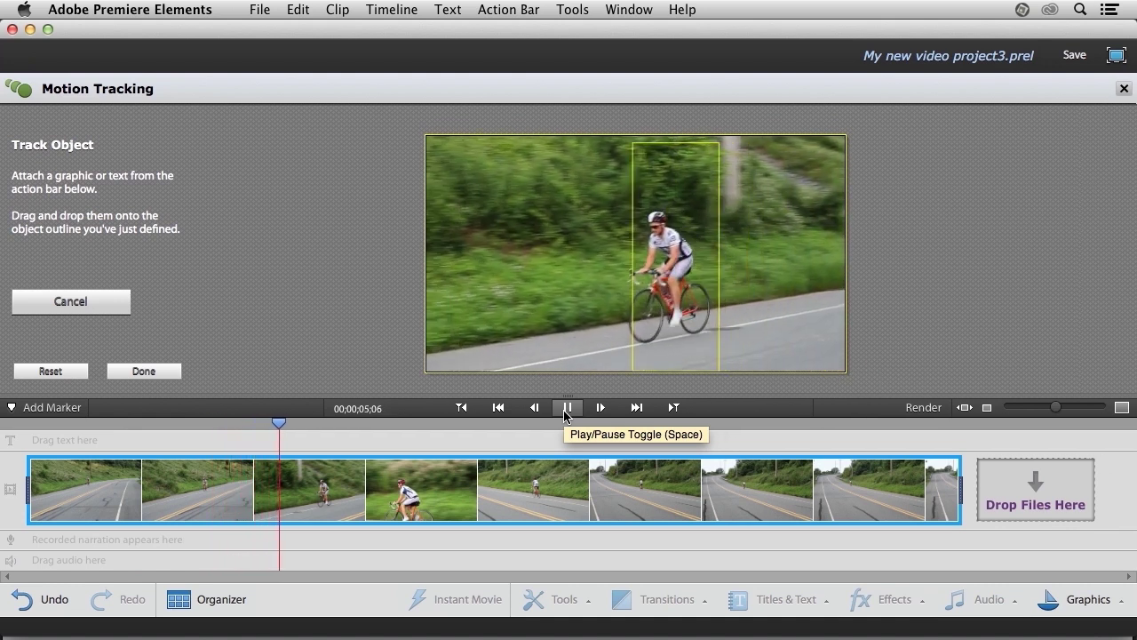
click(565, 412)
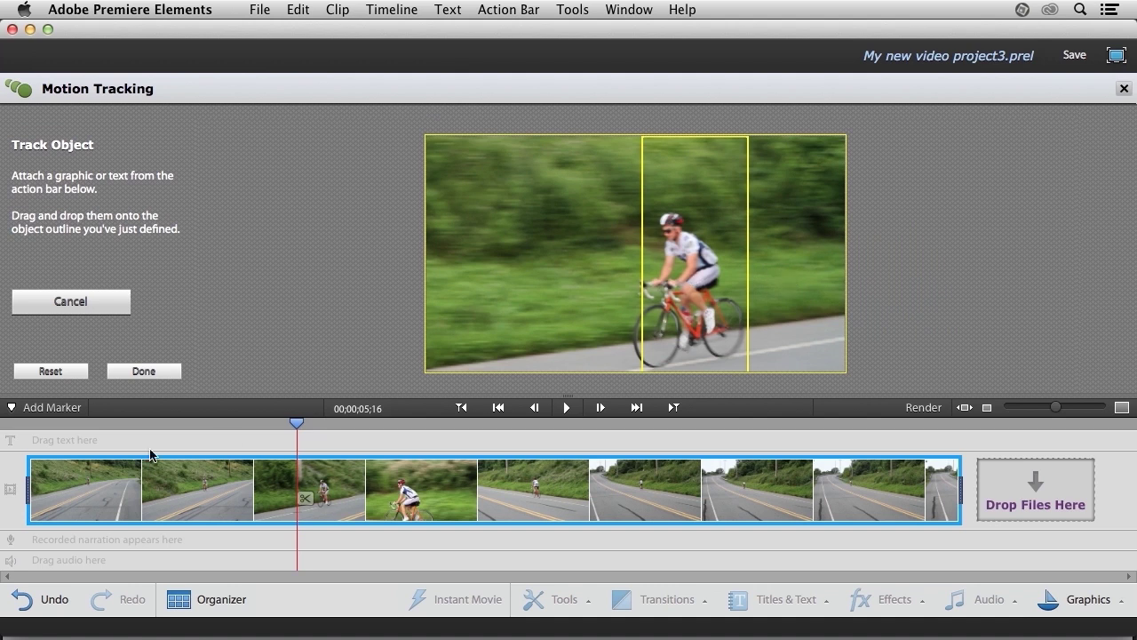
Scrub back near the start to a frame showing the cyclist's tracking box.
click(74, 499)
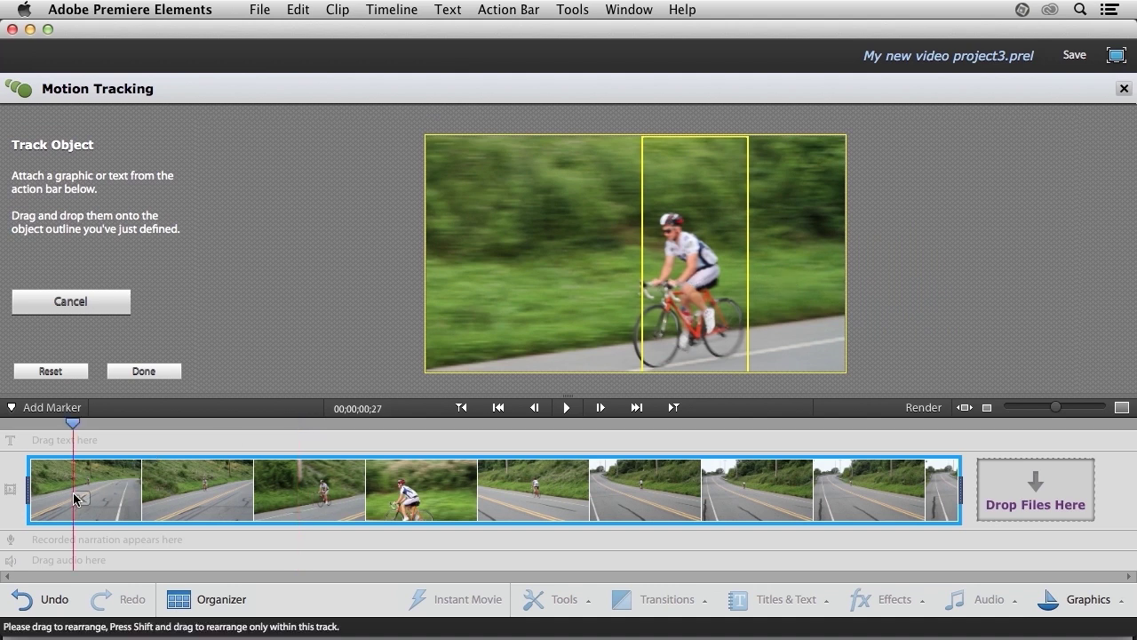
click(72, 425)
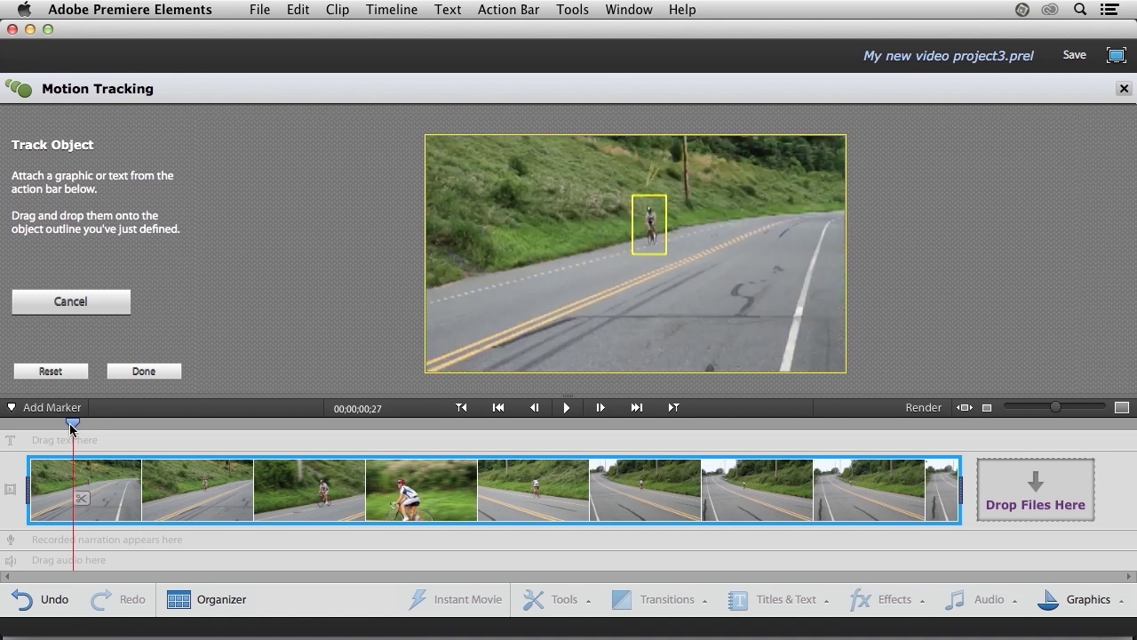
drag(72, 424, 67, 424)
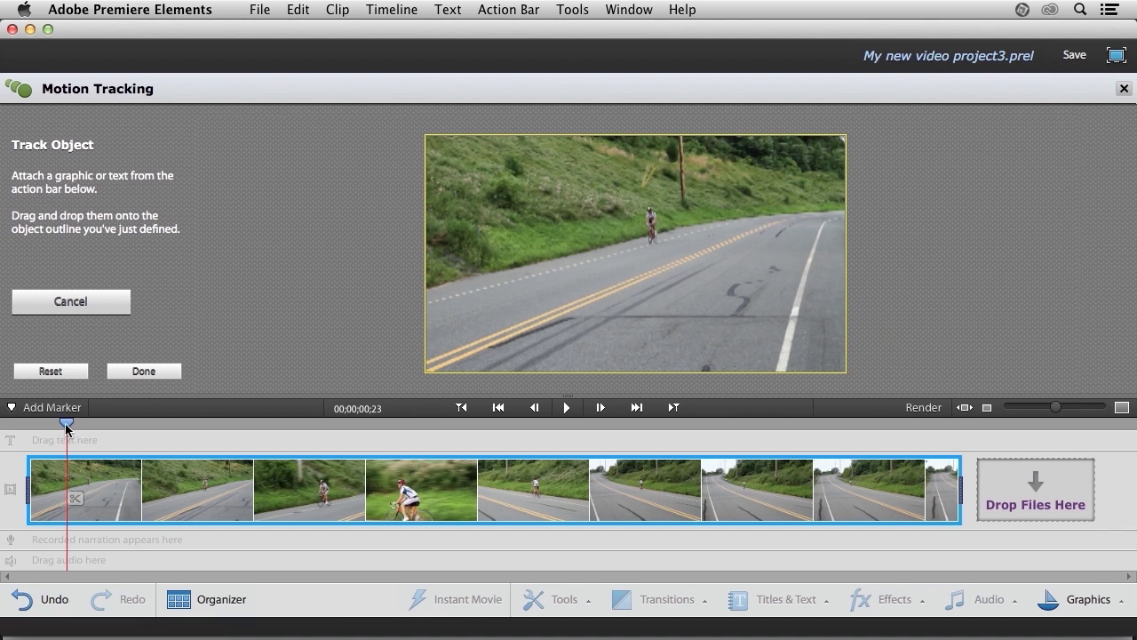
drag(65, 428, 73, 429)
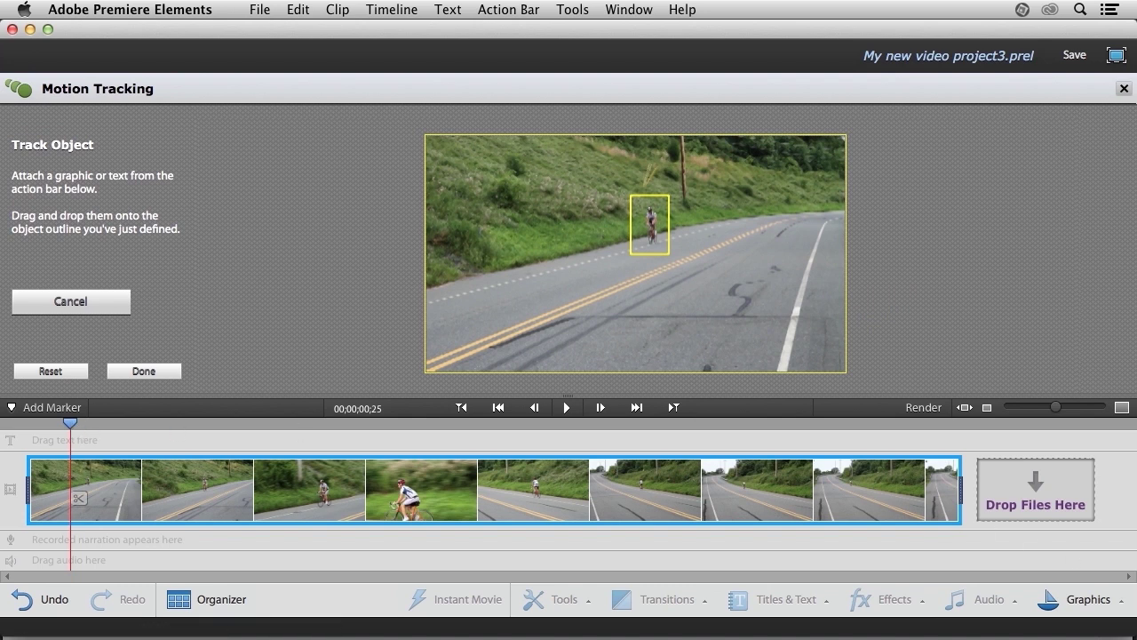
Attach the Speech Bubble 05-LEFT graphic from the graphics library to the tracked cyclist.
click(1089, 604)
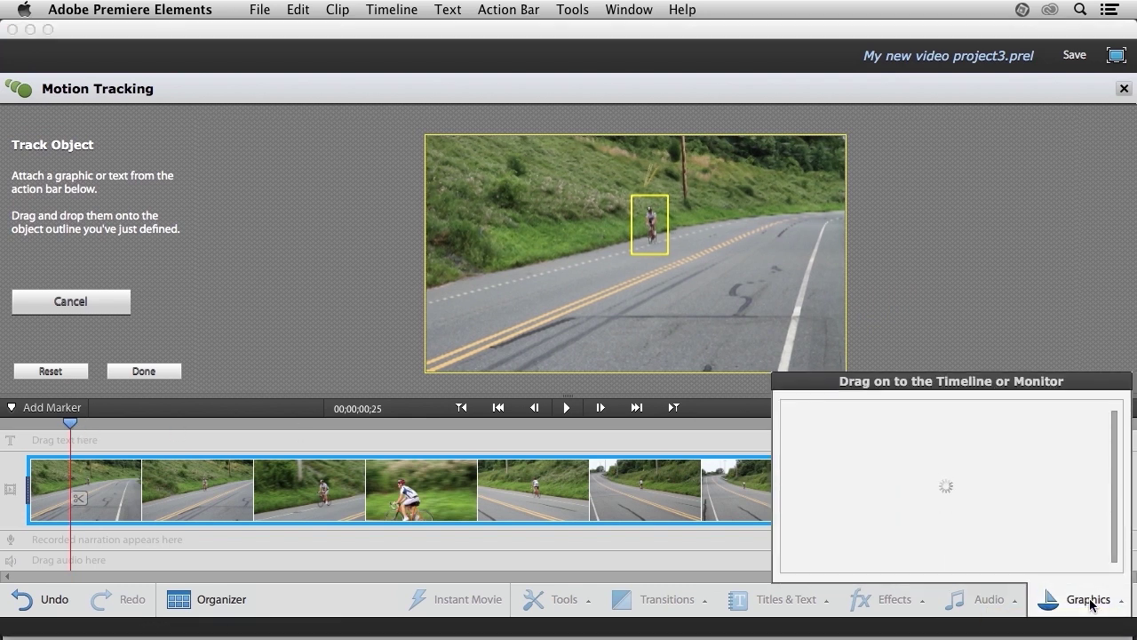
scroll(1093, 471, down, 3)
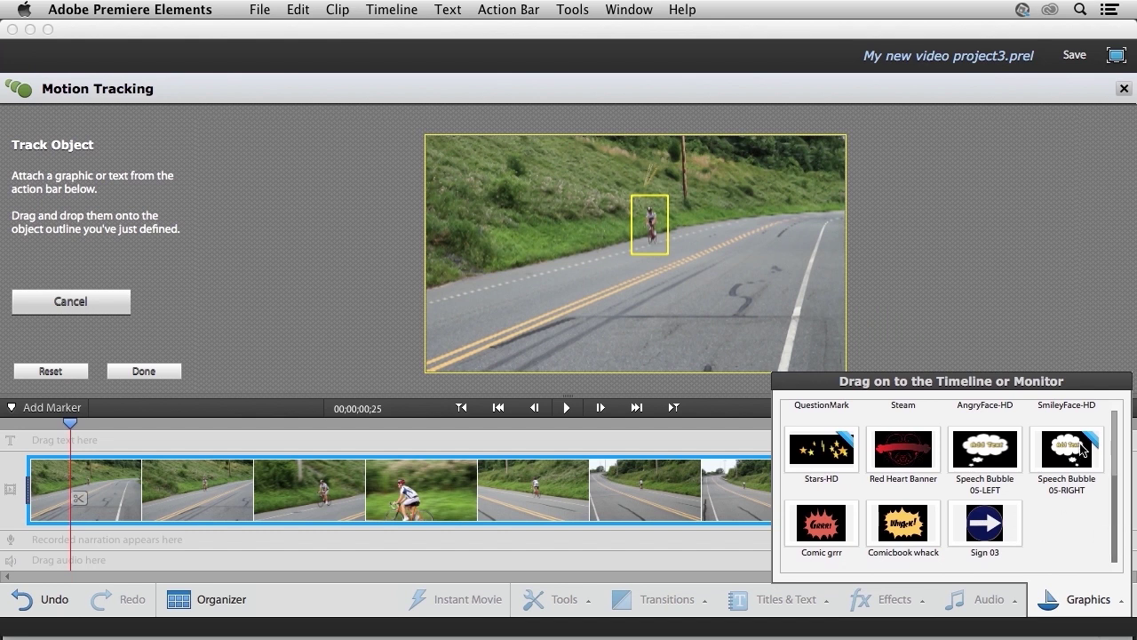
drag(970, 462, 675, 235)
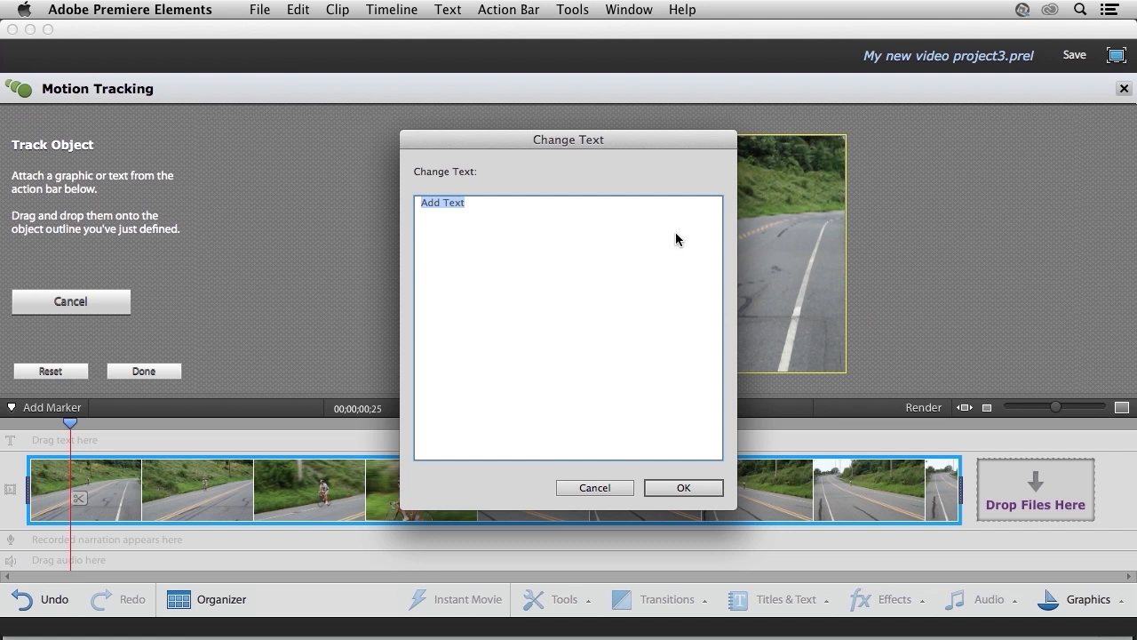
Change the bubble text to 'Almost' and 'There!' on two lines.
text(Almost)
key(Return)
text(There!)
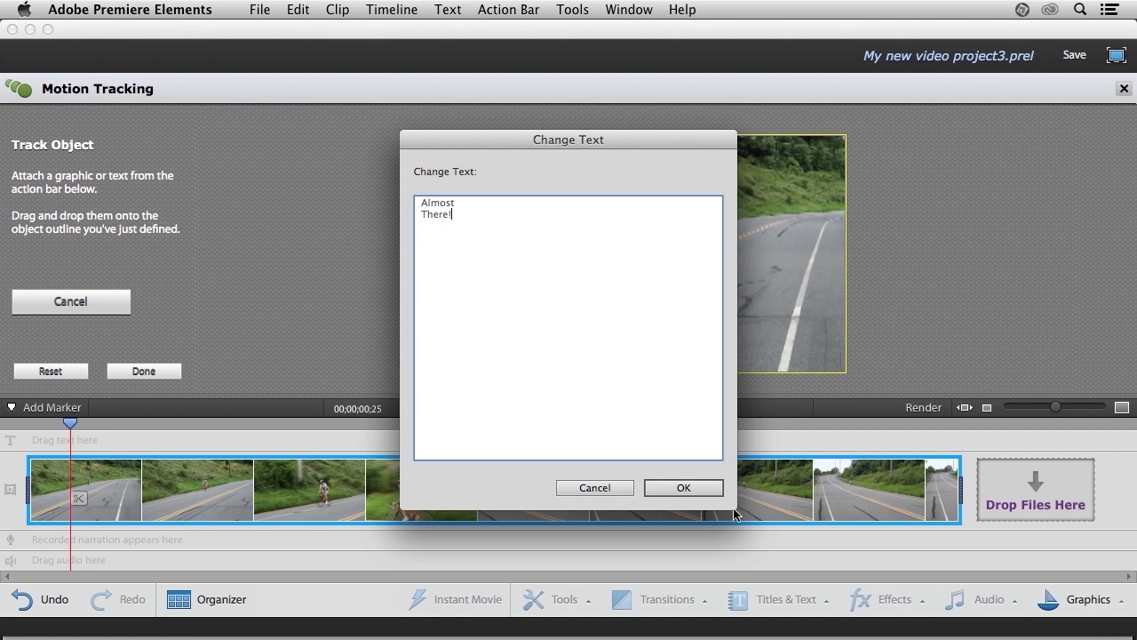
click(682, 487)
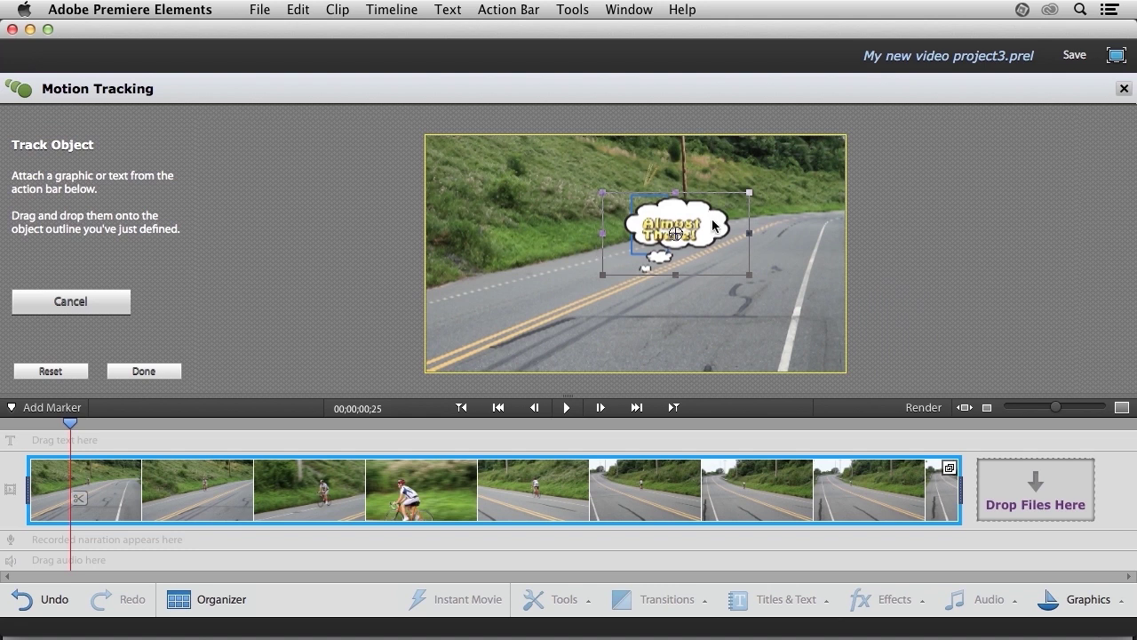
Move the Almost There! bubble up-right of the cyclist and adjust its size with the handles.
drag(718, 217, 763, 175)
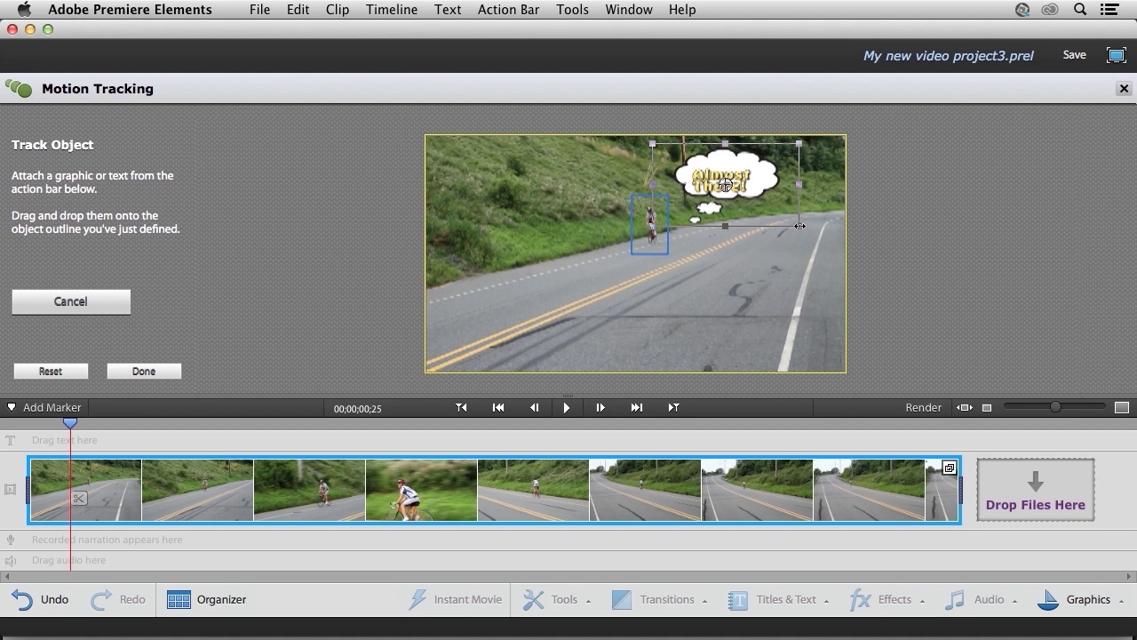
mouse_move(800, 226)
mouse_down()
mouse_move(812, 226)
mouse_move(791, 216)
mouse_up()
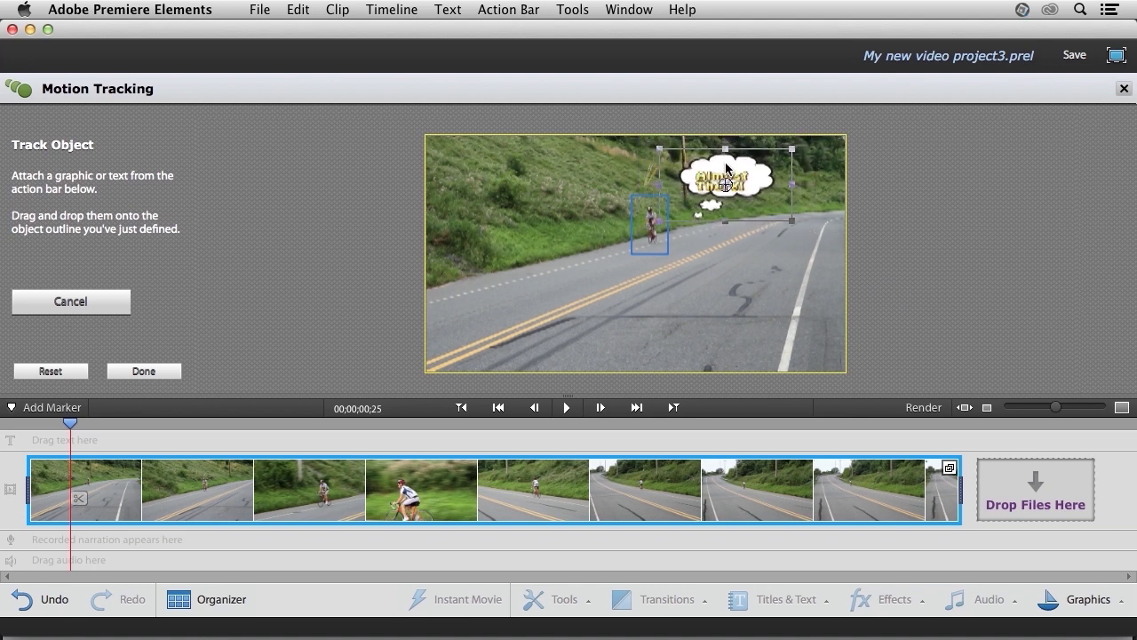
drag(729, 172, 717, 151)
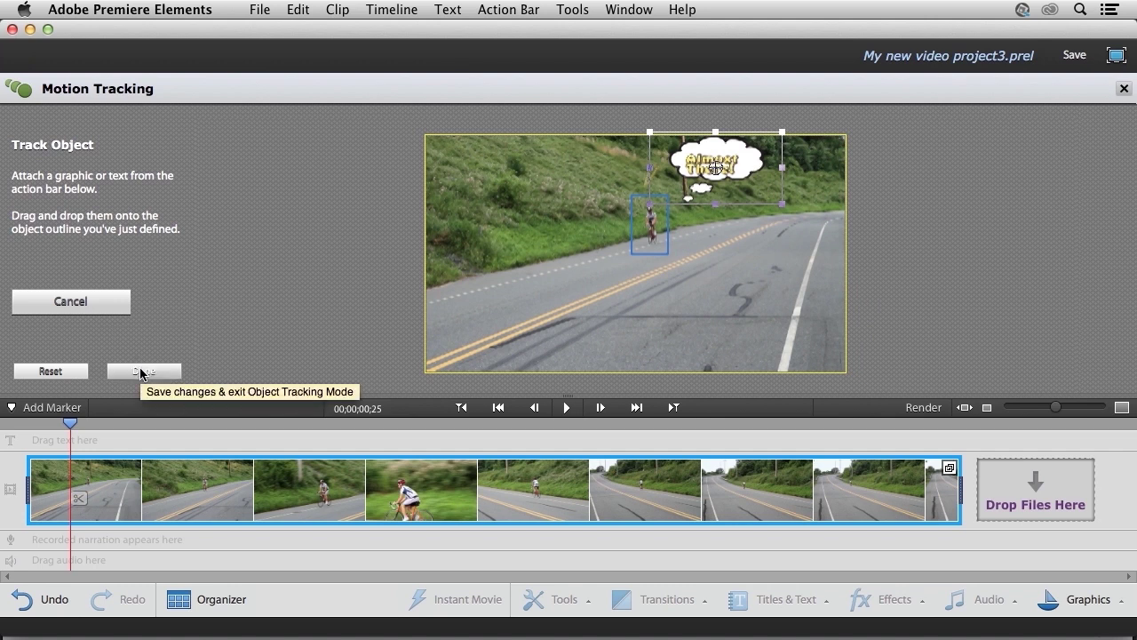
Apply tracking to the bubble, play the clip to verify, and return toward the start.
click(141, 371)
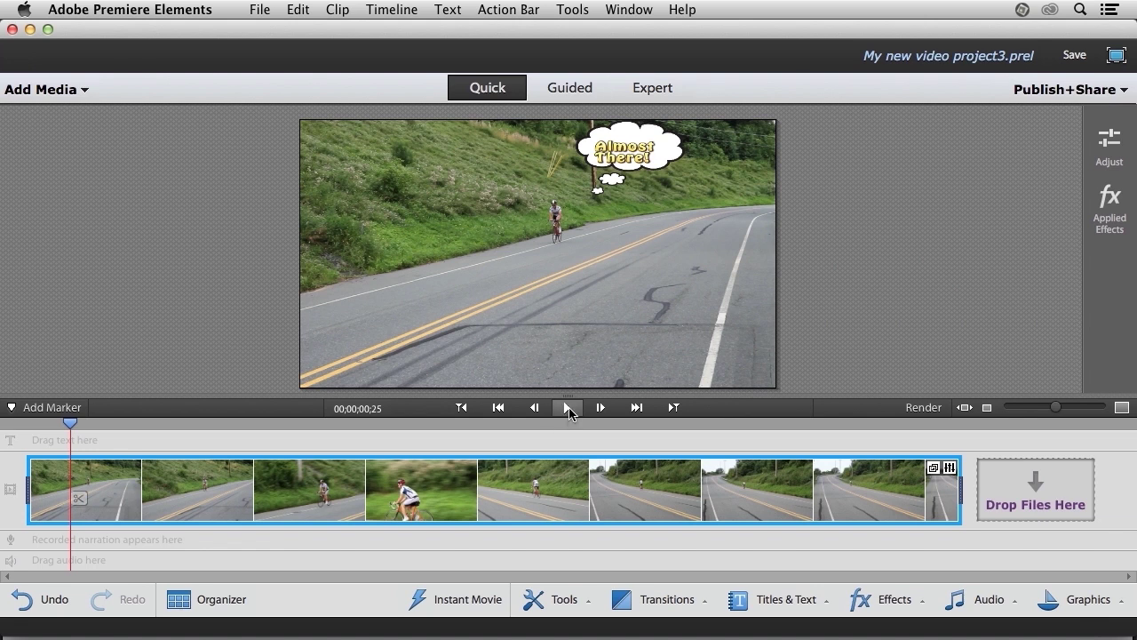
click(569, 407)
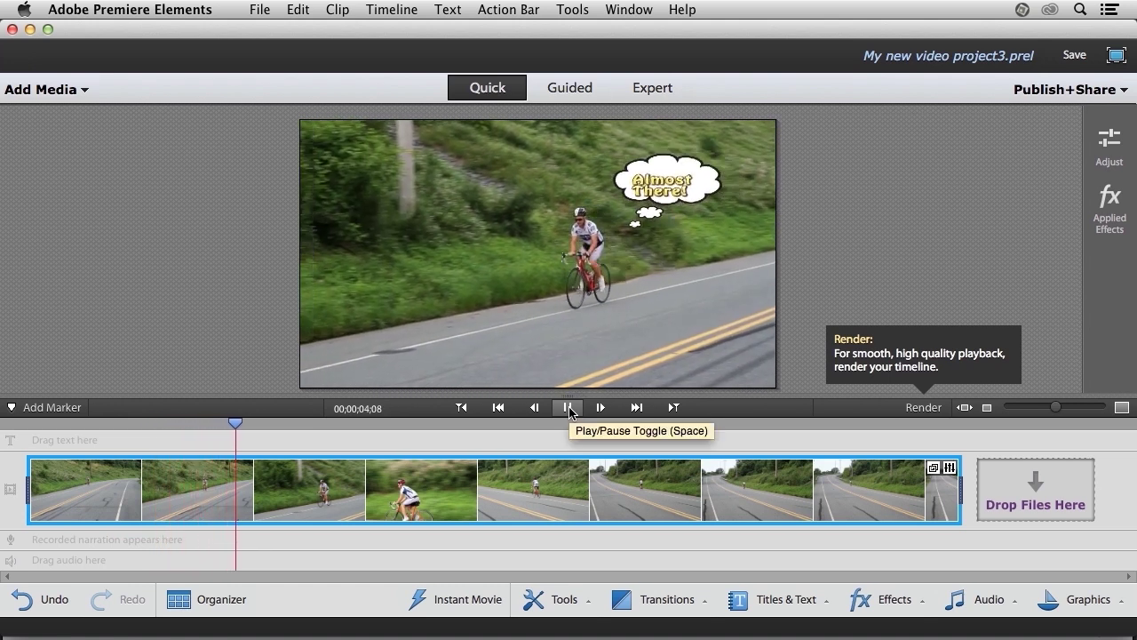
click(568, 408)
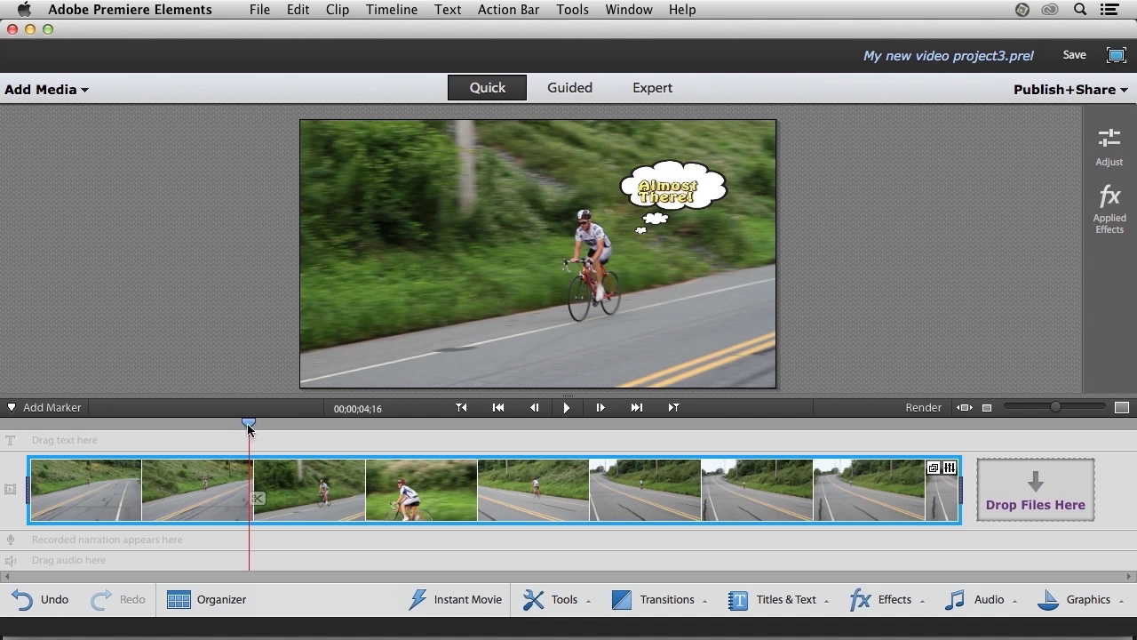
drag(249, 425, 72, 454)
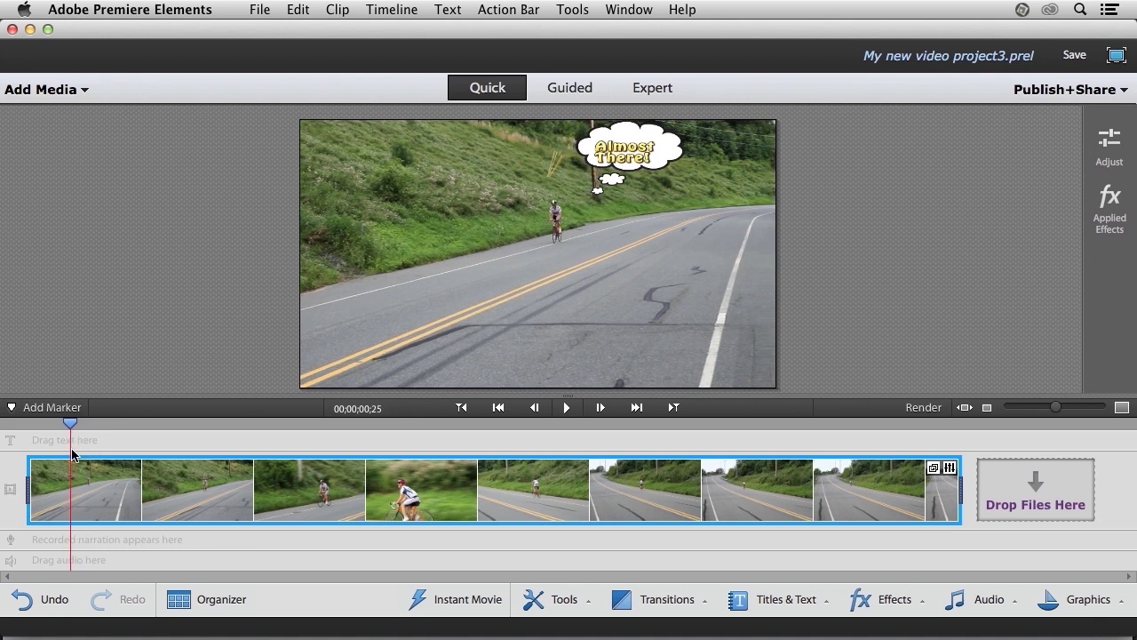
Delete the Almost There! bubble and reopen Tools > Motion Tracking on the cyclist.
click(630, 138)
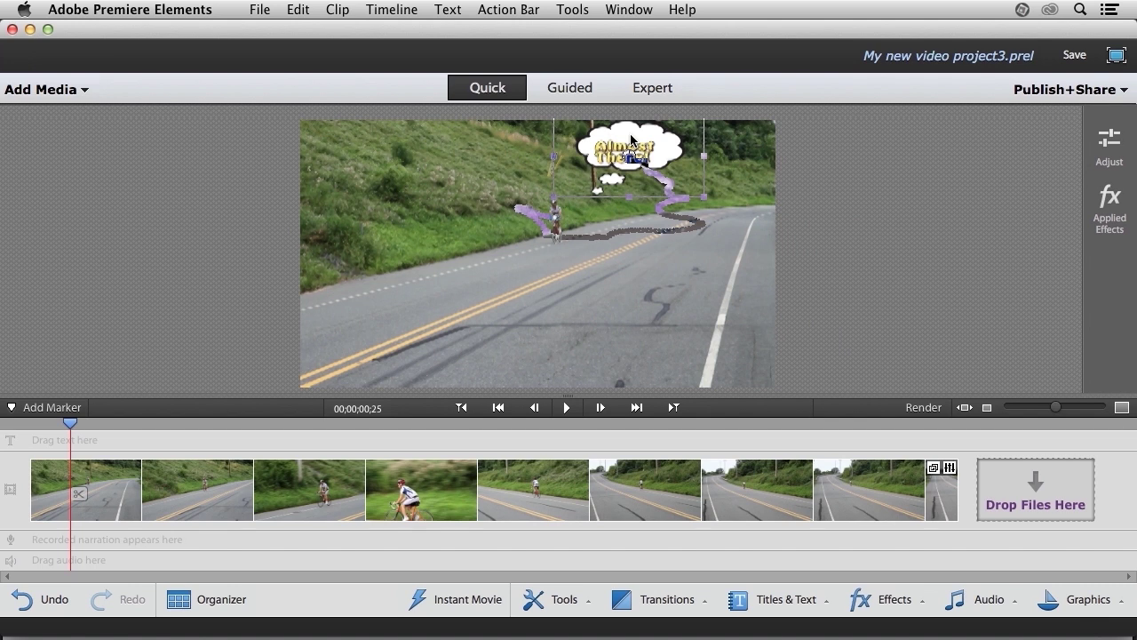
key(Escape)
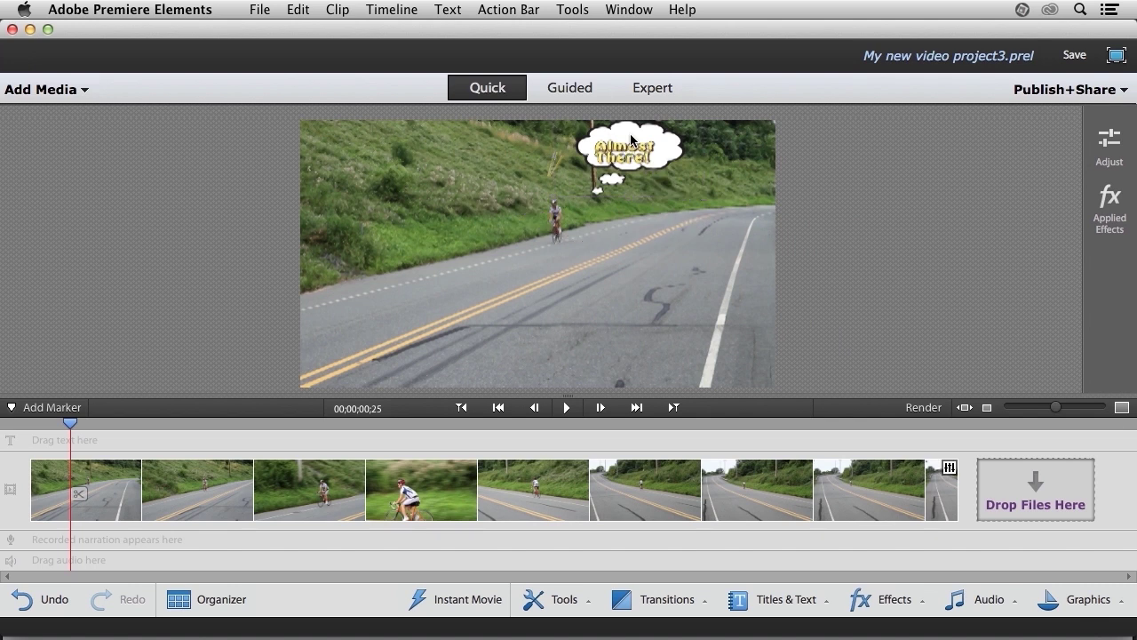
key(Delete)
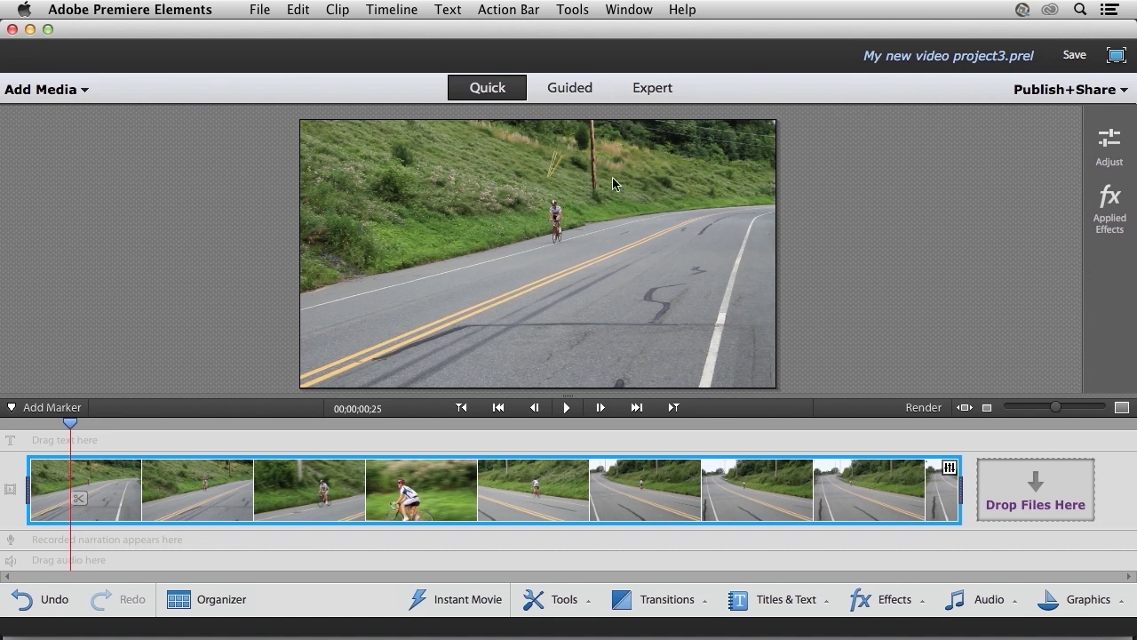
click(560, 599)
click(581, 540)
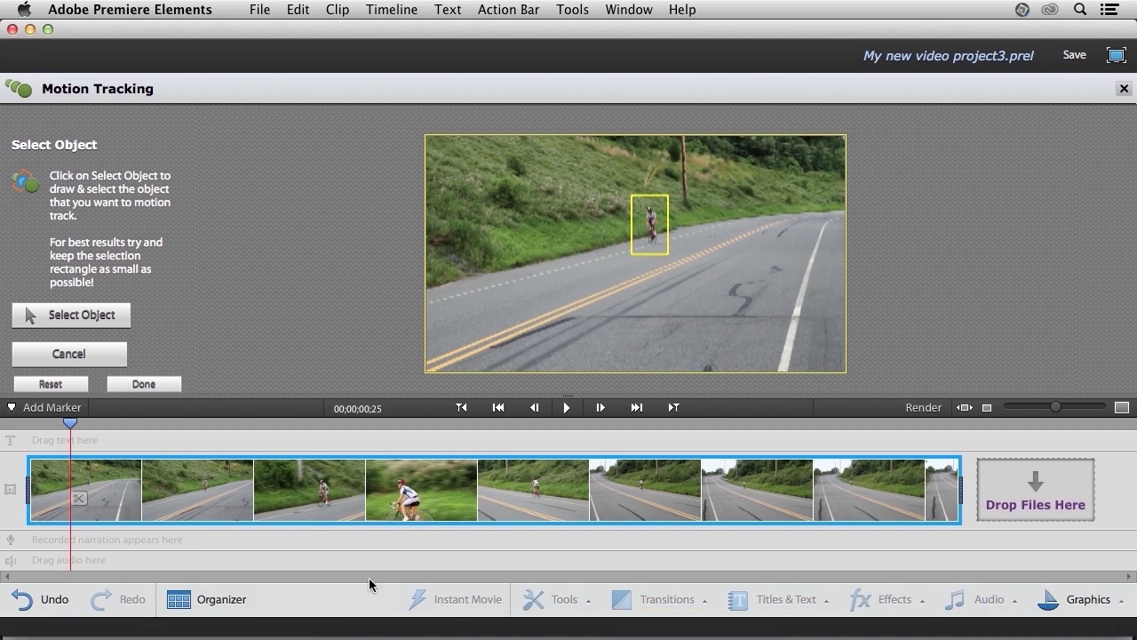
From Organizer, drag the road POV video onto the cyclist's tracking box.
click(201, 604)
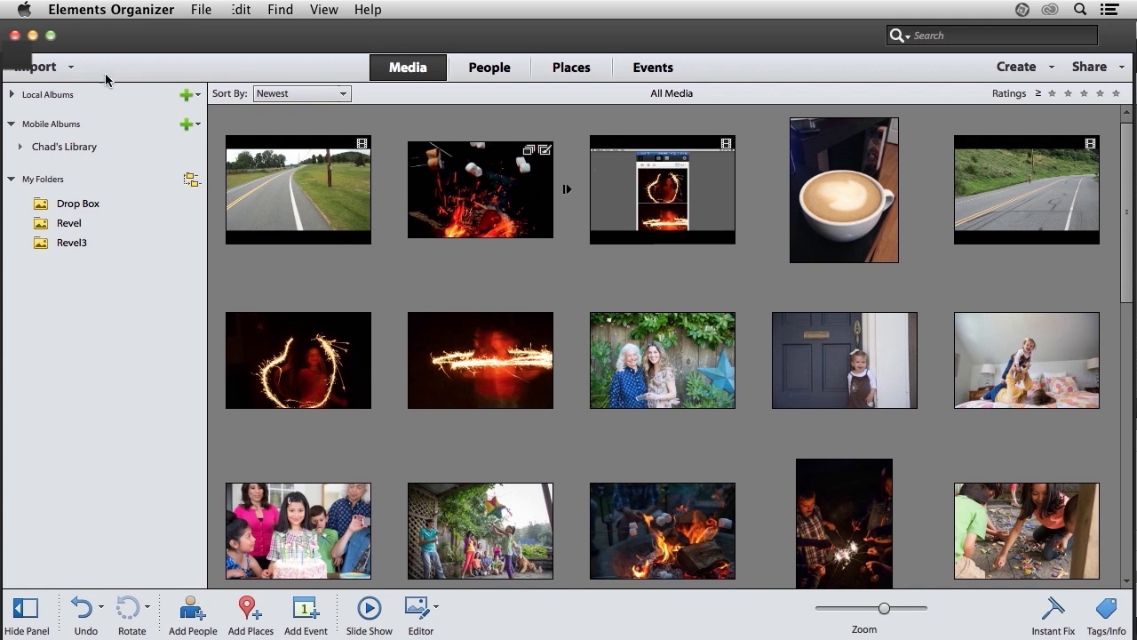
drag(93, 38, 650, 338)
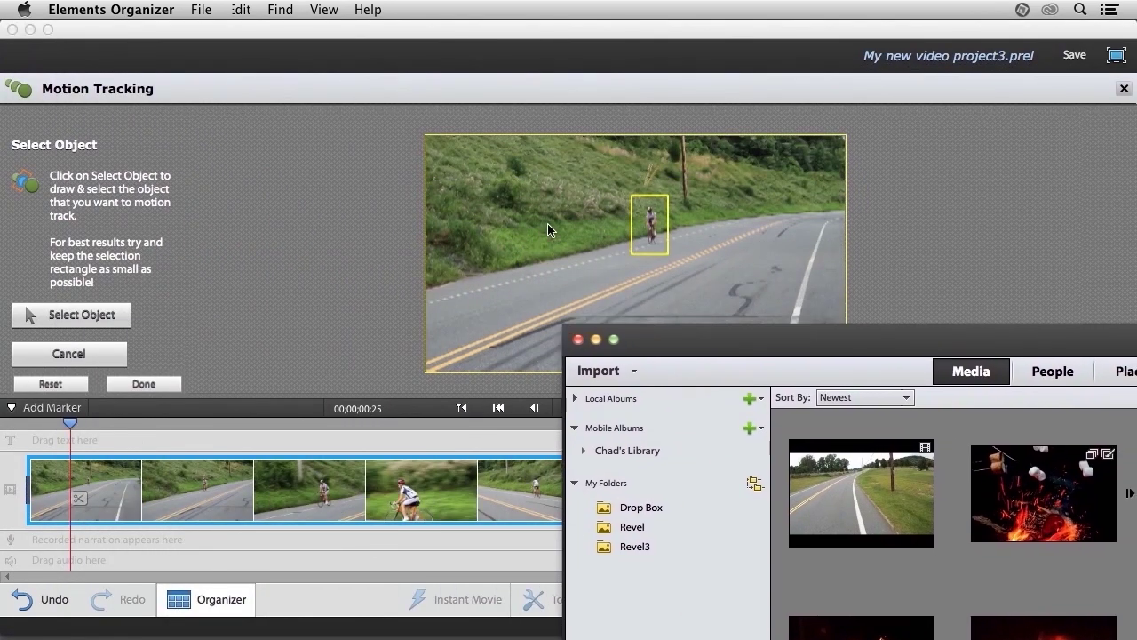
click(851, 503)
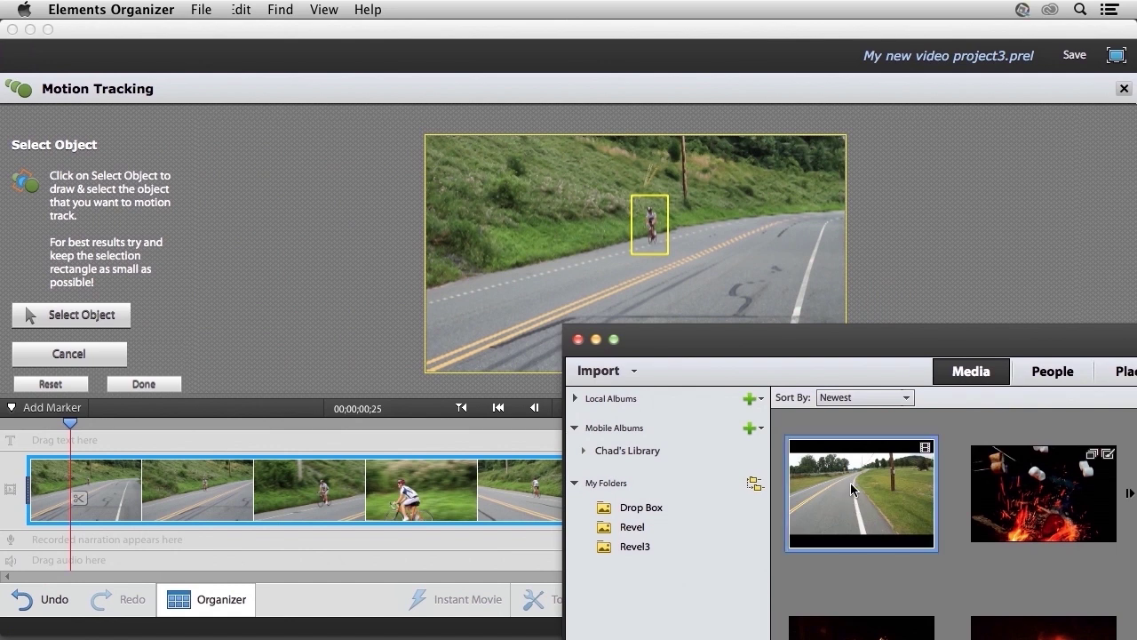
drag(868, 508, 747, 179)
Drop the road video as an enlarged inset in the upper right and apply tracking.
key(Return)
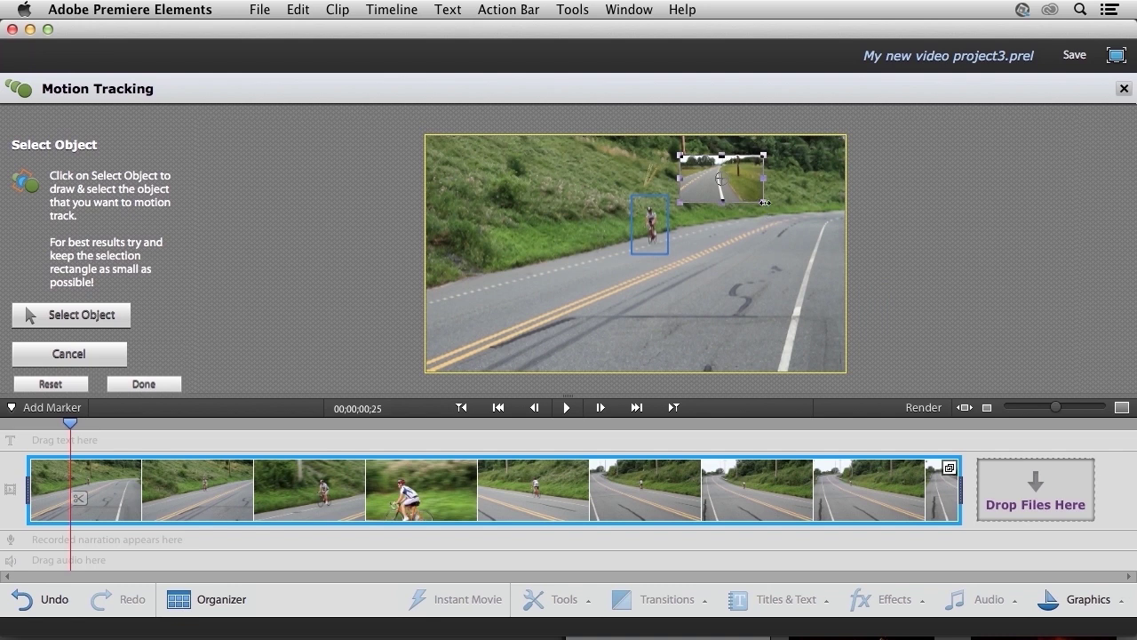
drag(764, 202, 793, 224)
drag(694, 176, 720, 177)
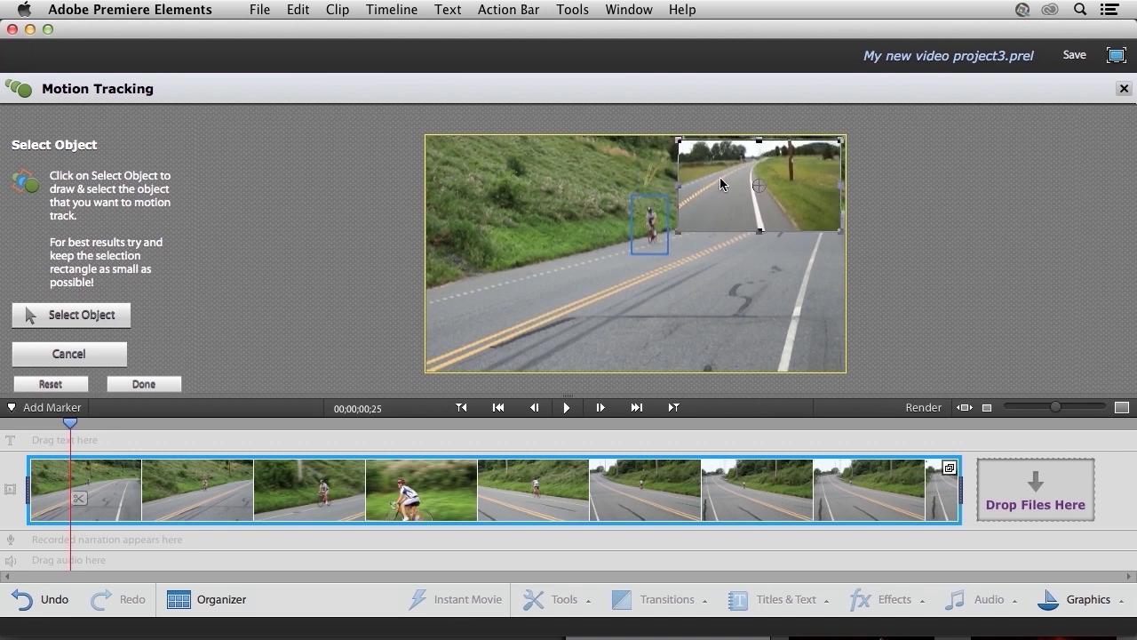
click(147, 384)
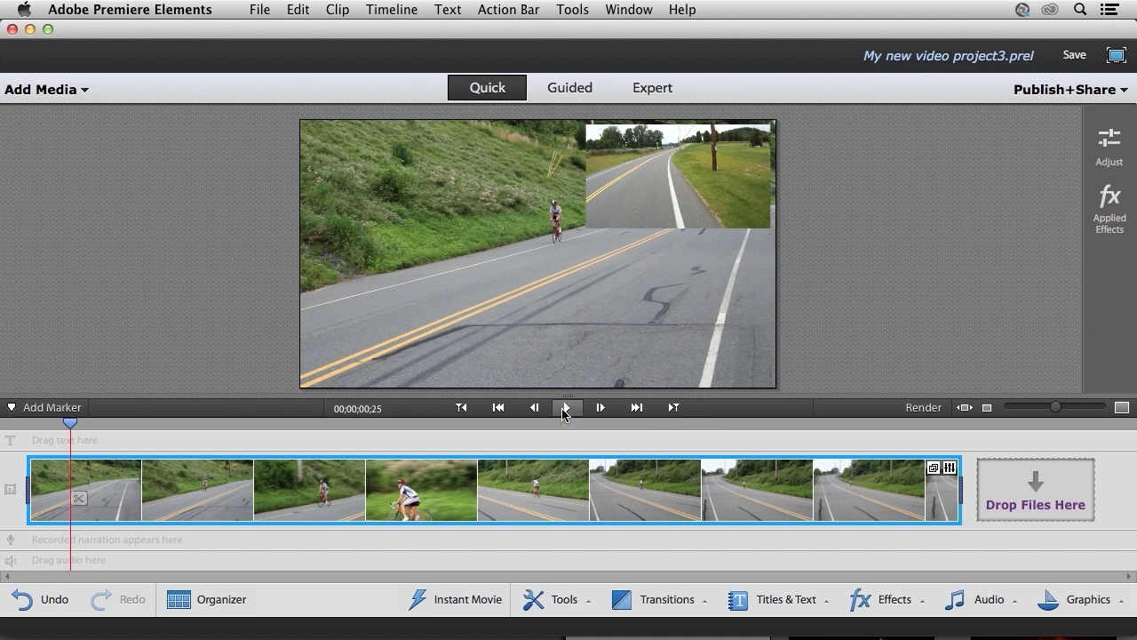
click(565, 408)
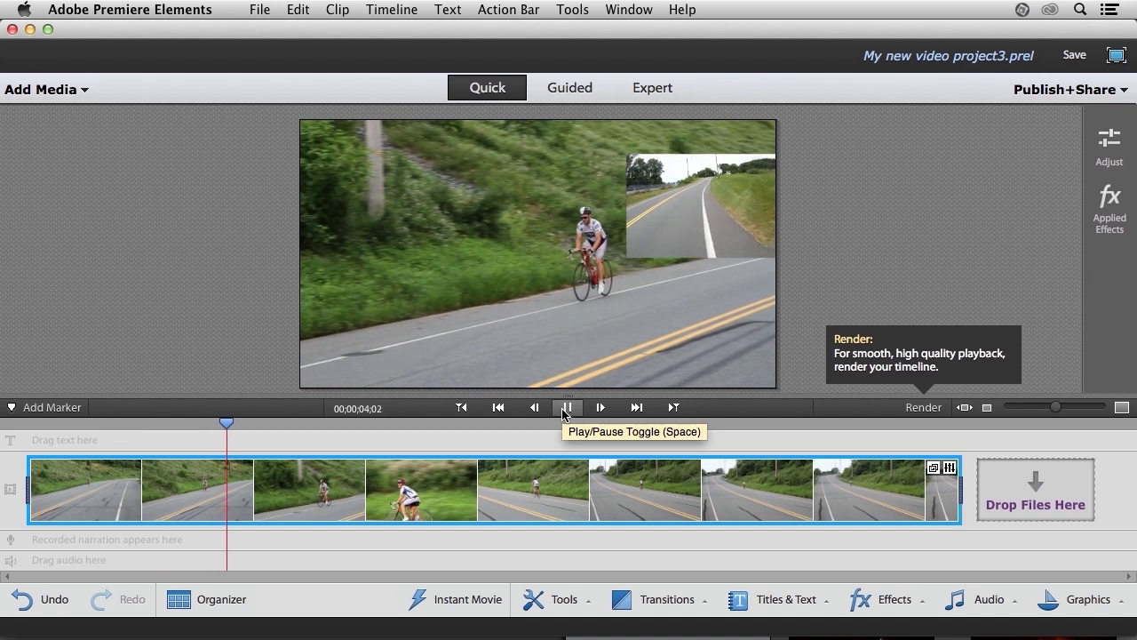
click(565, 407)
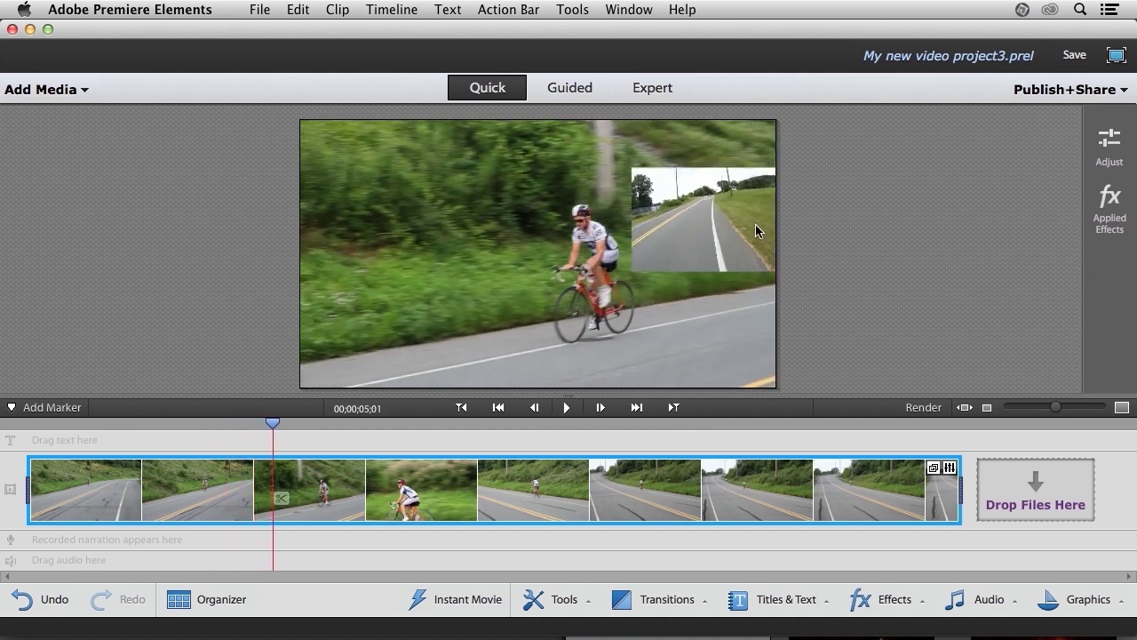